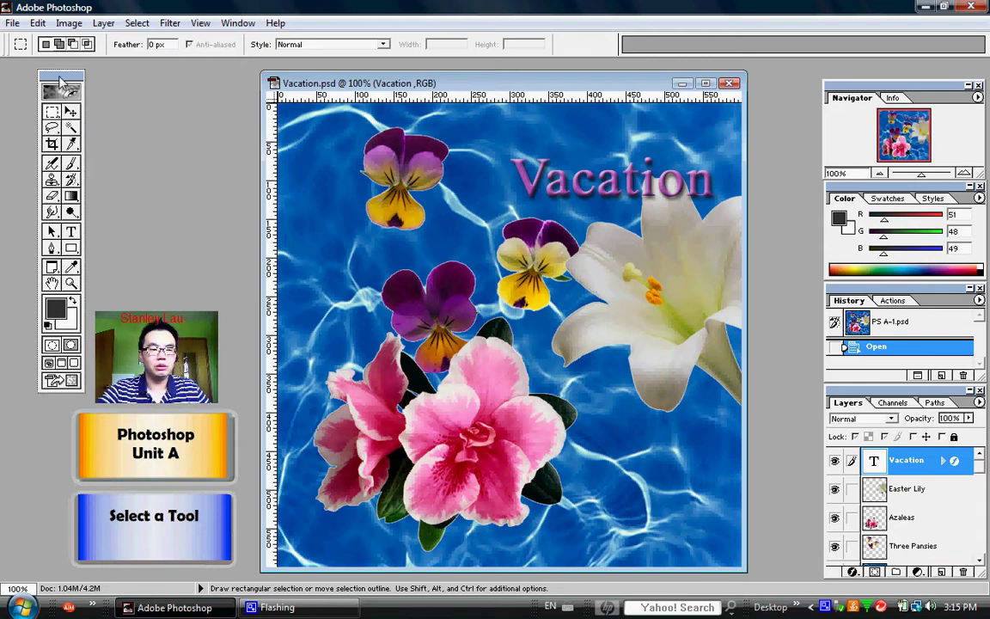
# Move the toolbox beside the Vacation.psd window's right edge, then back to the left
pyautogui.moveTo(60, 81); pyautogui.dragTo(813, 152)
pyautogui.moveTo(523, 157); pyautogui.dragTo(46, 83)
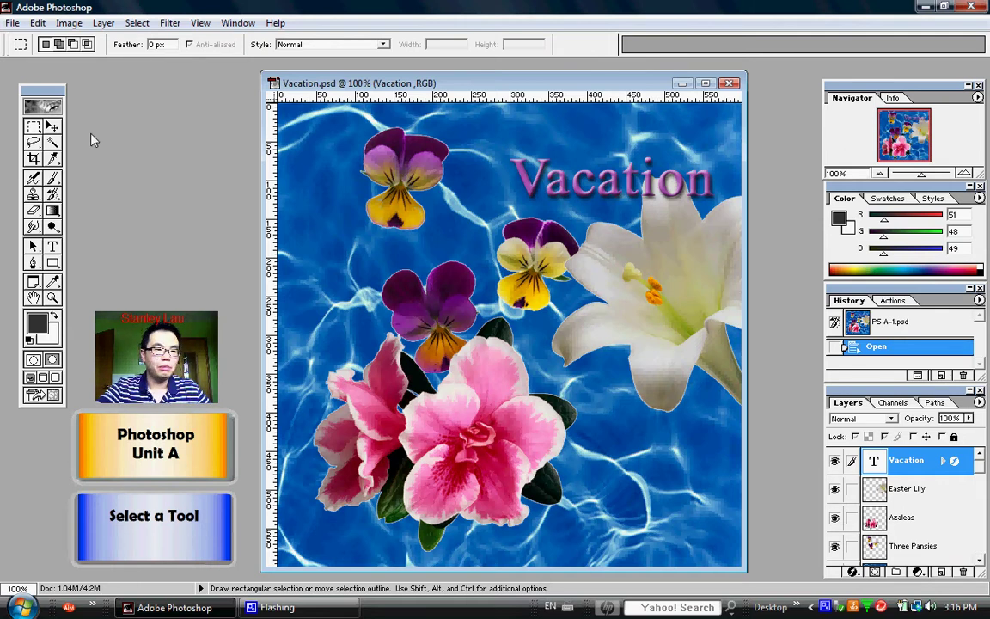
# Choose the Elliptical Marquee Tool from the Marquee flyout
pyautogui.click(34, 130)
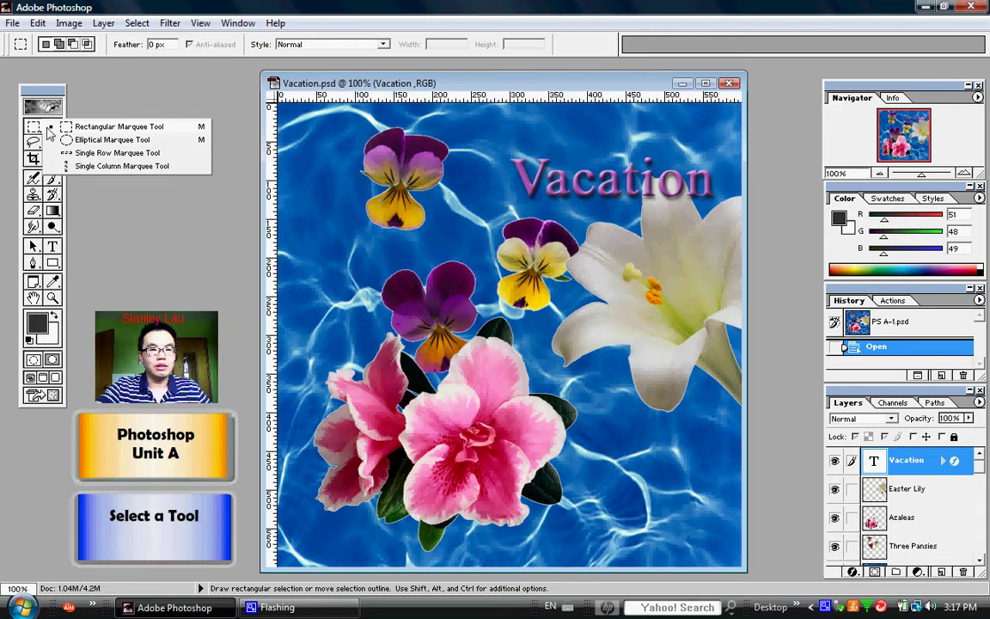
pyautogui.click(129, 140)
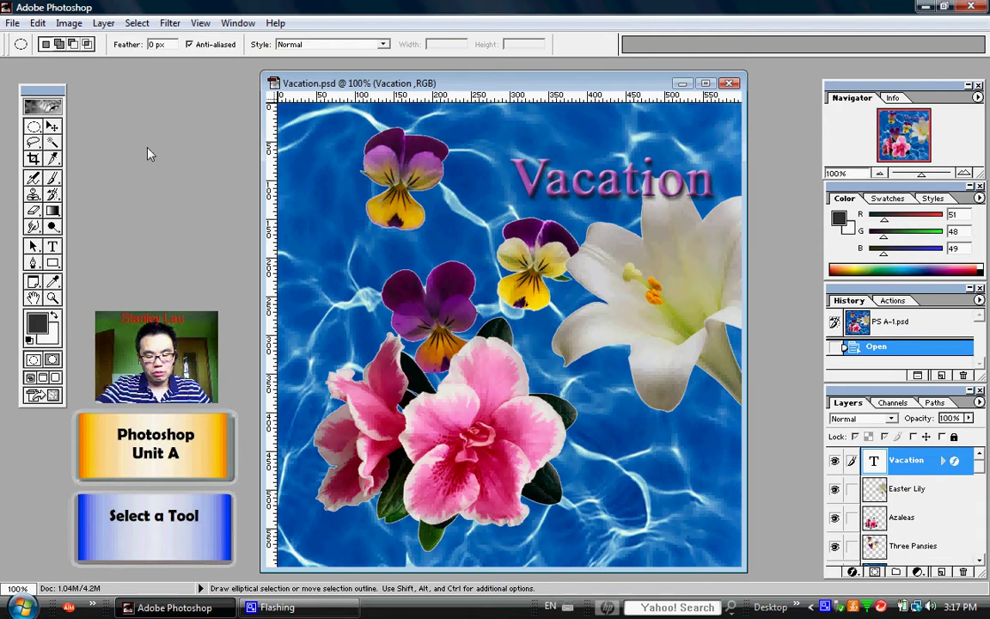
# Select the Polygonal Lasso, then switch to the standard Lasso Tool from the flyout
pyautogui.click(35, 147)
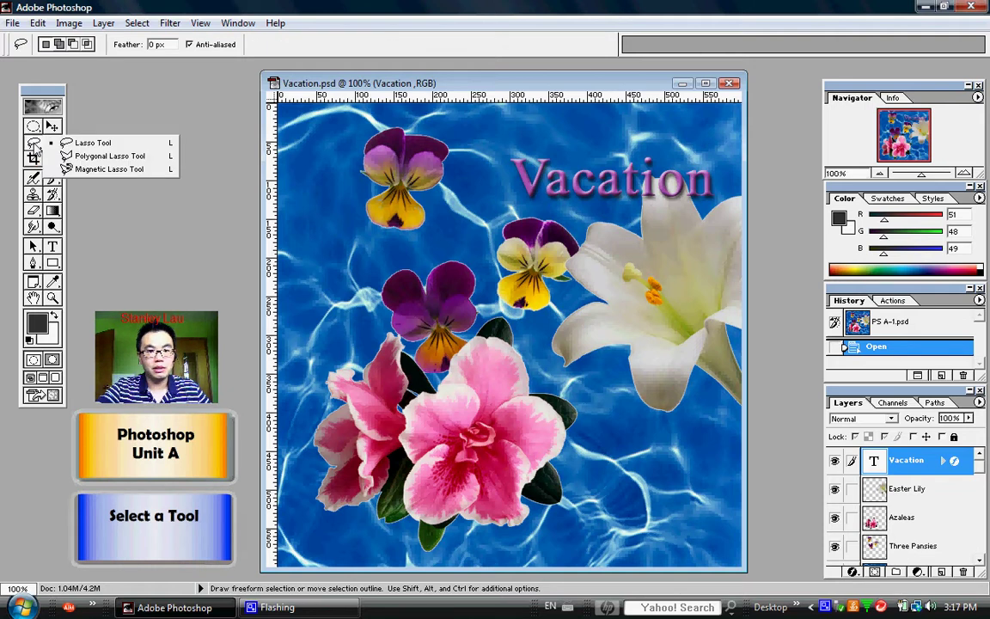
pyautogui.click(110, 157)
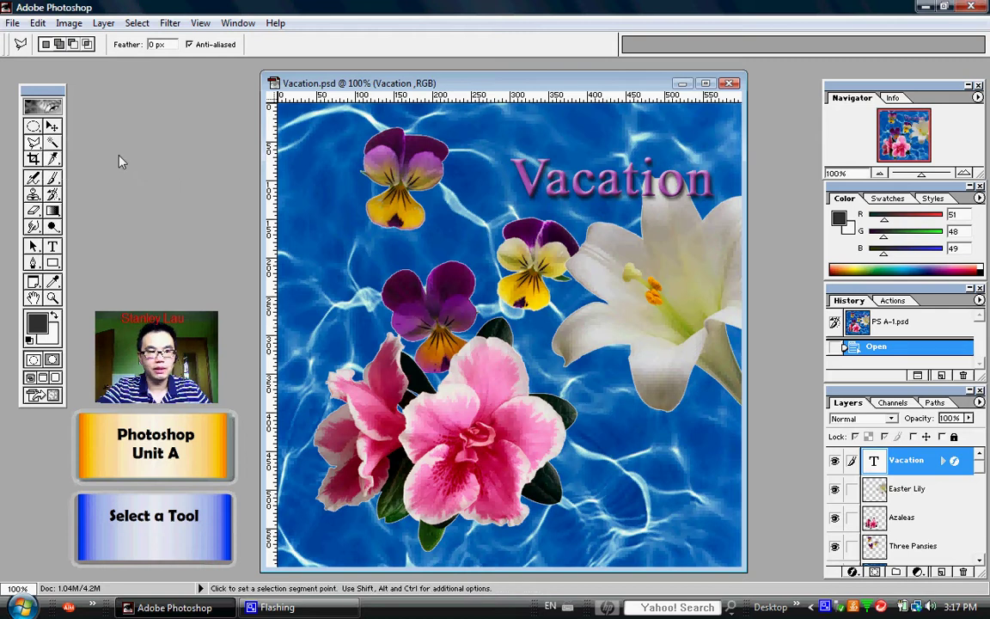
pyautogui.click(34, 145)
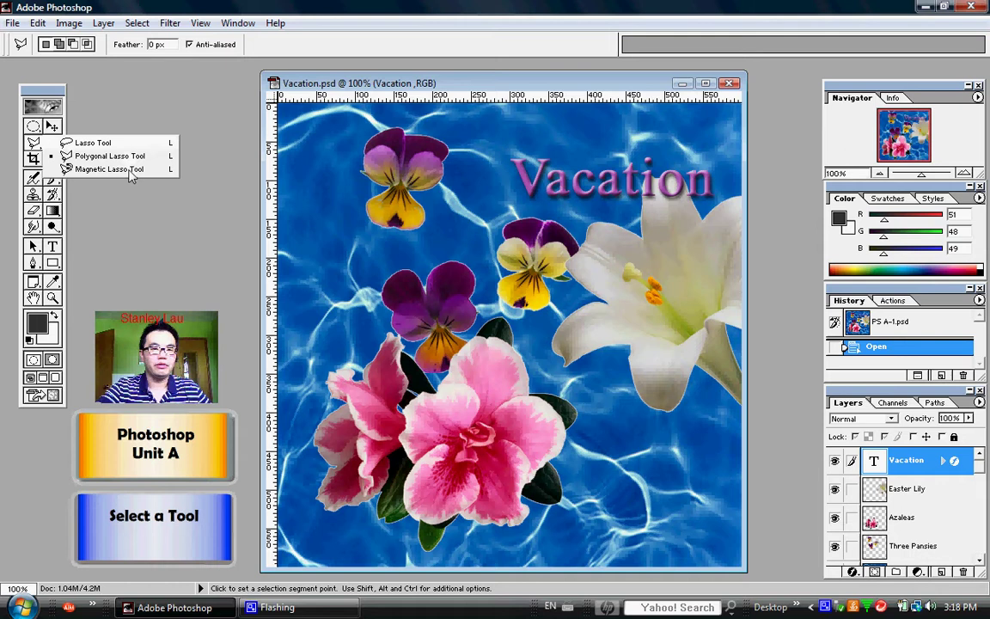
pyautogui.click(148, 110)
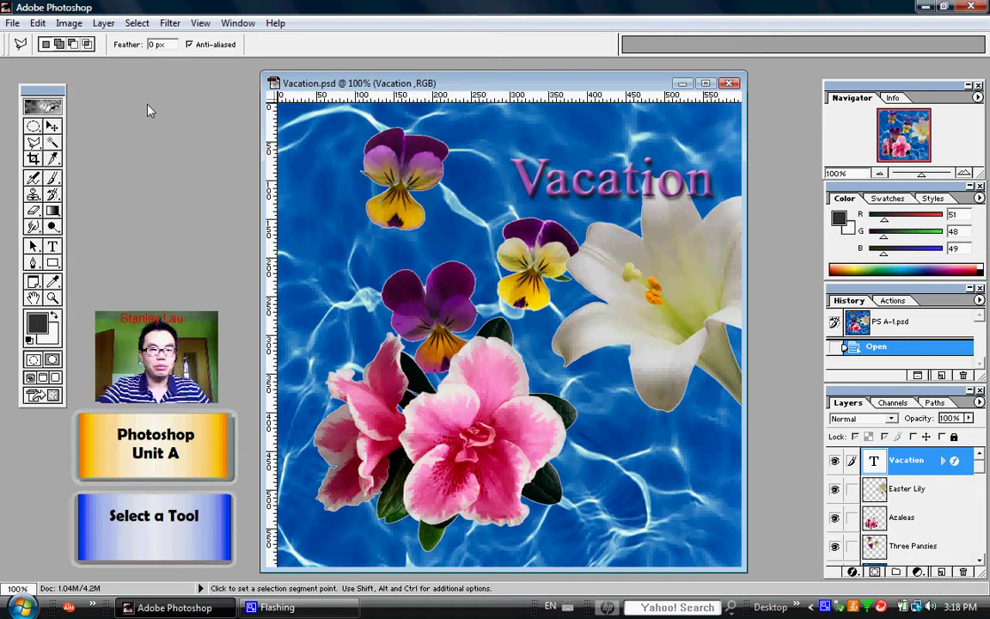
pyautogui.click(32, 145)
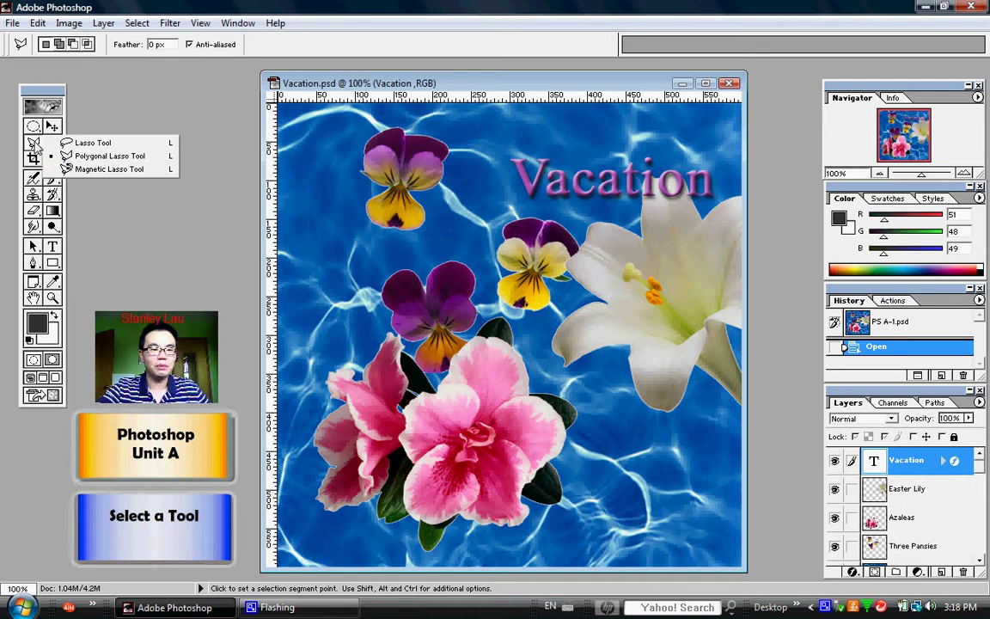
pyautogui.click(100, 146)
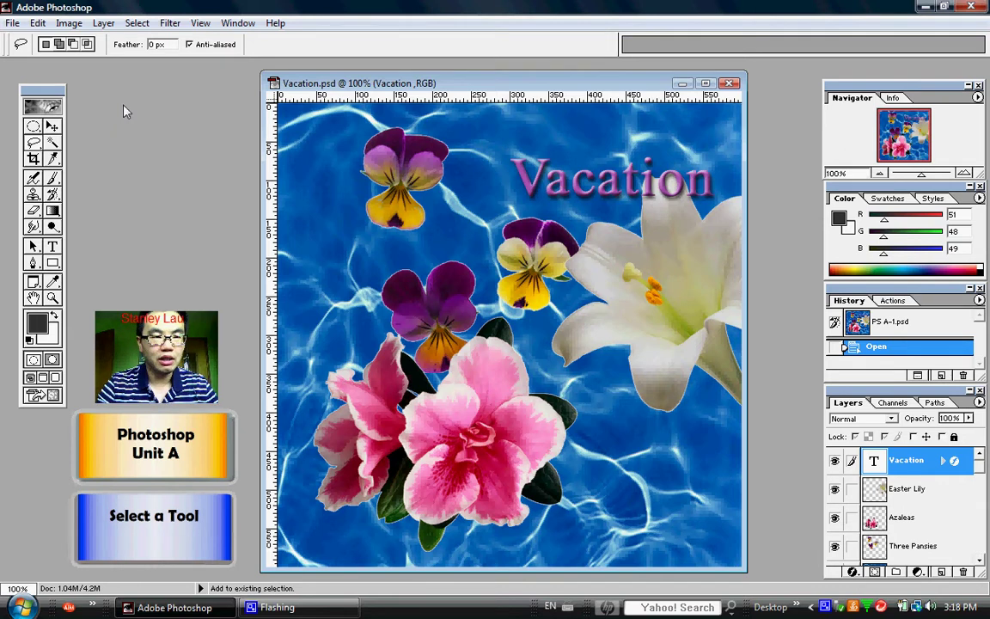
# Cycle the lasso variants to Magnetic Lasso with Shift+L, then pick the Paintbrush Tool
pyautogui.hotkey('shift', 'l')
pyautogui.hotkey('shift', 'l')
pyautogui.hotkey('shift', 'l')
pyautogui.hotkey('shift', 'l')
pyautogui.hotkey('shift', 'l')
pyautogui.hotkey('shift', 'l')
pyautogui.hotkey('shift', 'l')
pyautogui.hotkey('shift', 'l')
pyautogui.hotkey('shift', 'l')
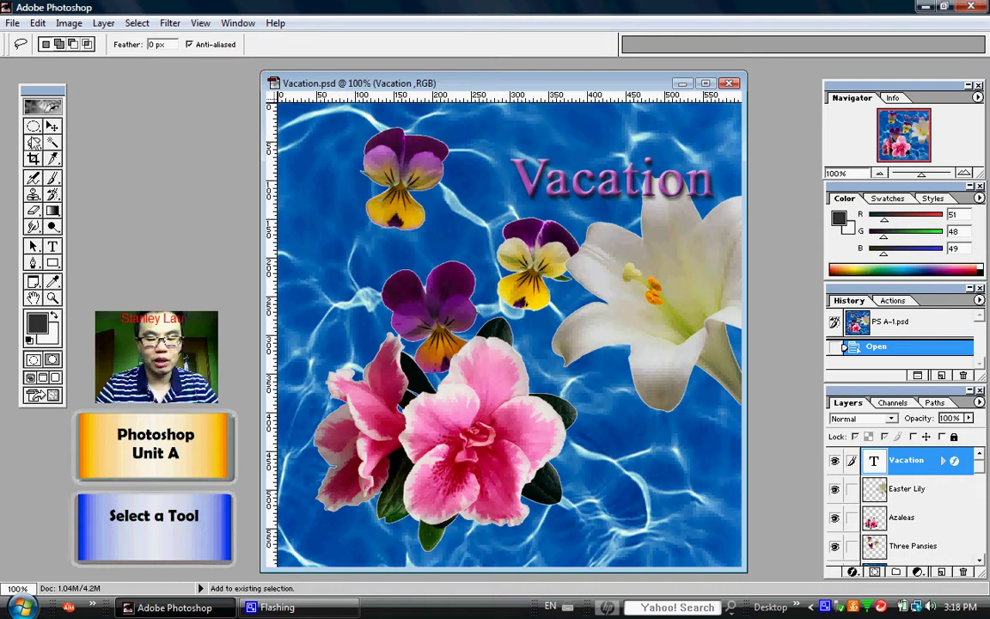
pyautogui.hotkey('shift', 'l')
pyautogui.hotkey('shift', 'l')
pyautogui.hotkey('shift', 'l')
pyautogui.hotkey('shift', 'l')
pyautogui.hotkey('shift', 'l')
pyautogui.hotkey('shift', 'l')
pyautogui.hotkey('shift', 'l')
pyautogui.hotkey('shift', 'l')
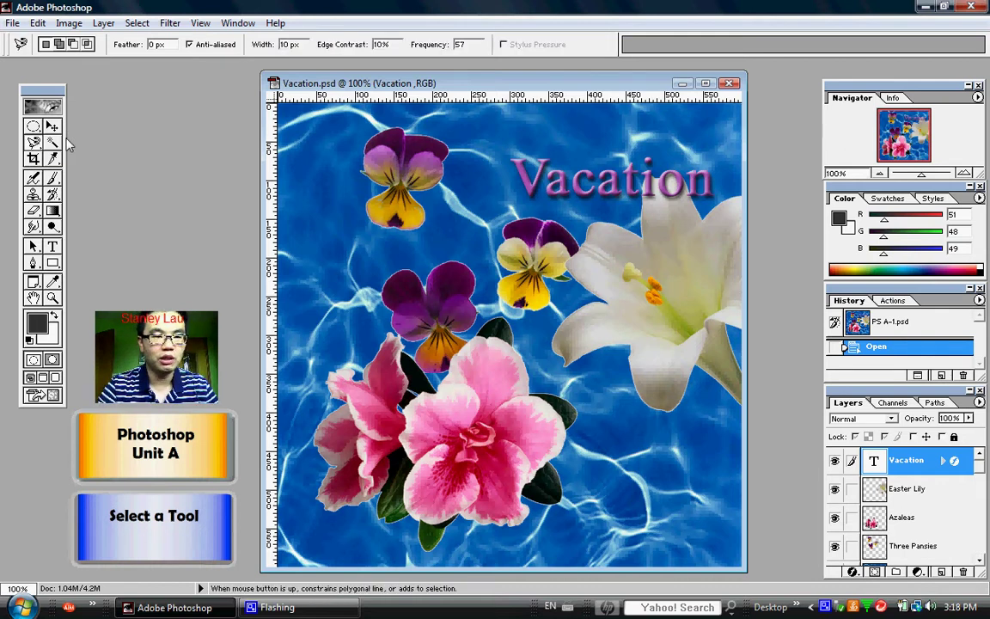
pyautogui.hotkey('shift', 'l')
pyautogui.hotkey('shift', 'l')
pyautogui.hotkey('shift', 'l')
pyautogui.hotkey('shift', 'l')
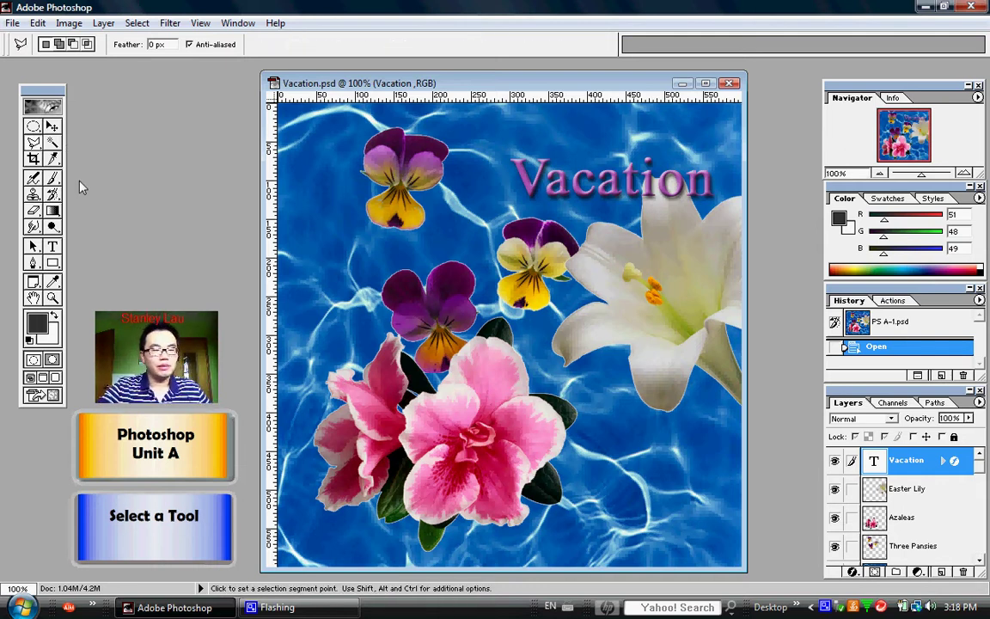
pyautogui.click(52, 178)
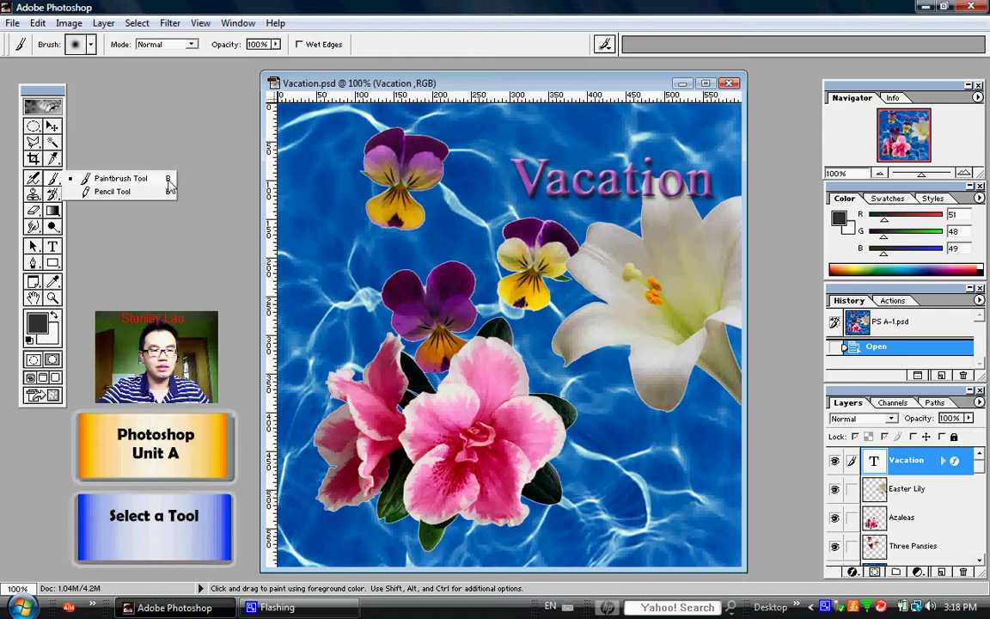
# Close the brush flyout and toggle to Pencil and back to Paintbrush with Shift+B
pyautogui.click(150, 130)
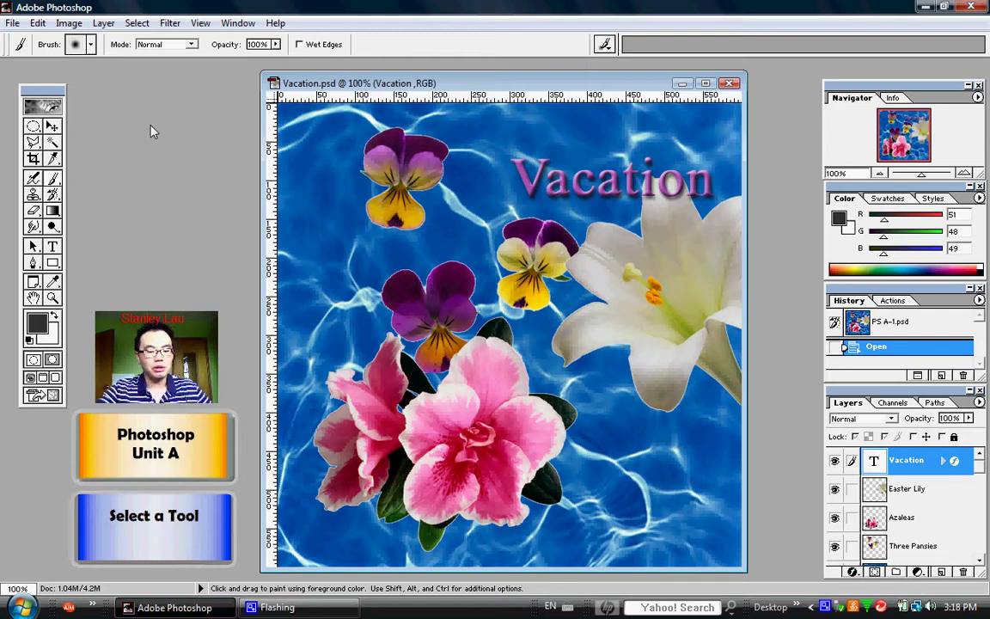
pyautogui.hotkey('shift', 'b')
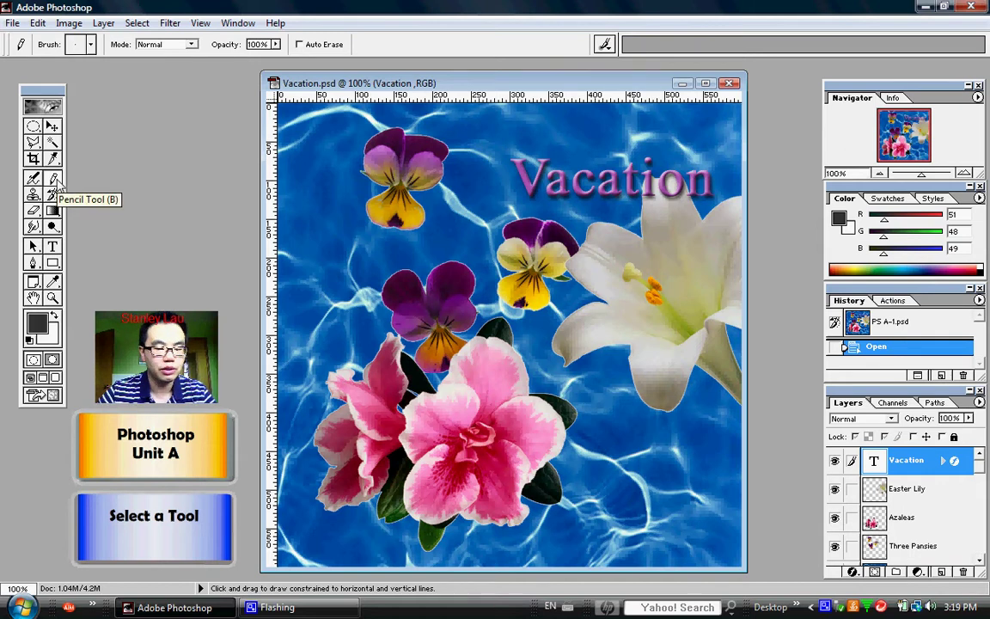
pyautogui.hotkey('shift', 'b')
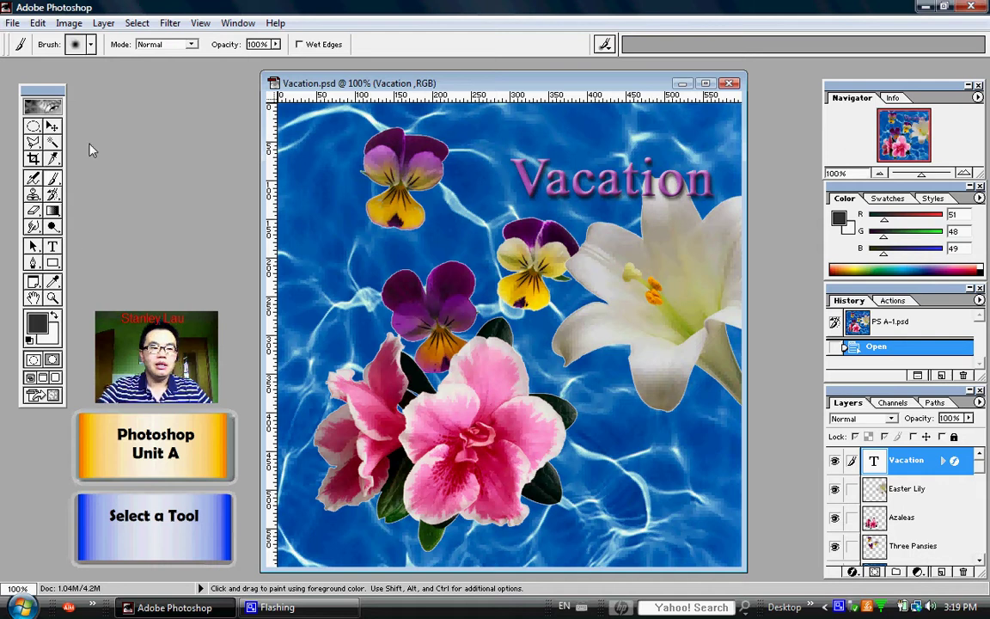
# Pick the Magnetic Lasso and Art History Brush from their toolbox flyouts
pyautogui.click(34, 140)
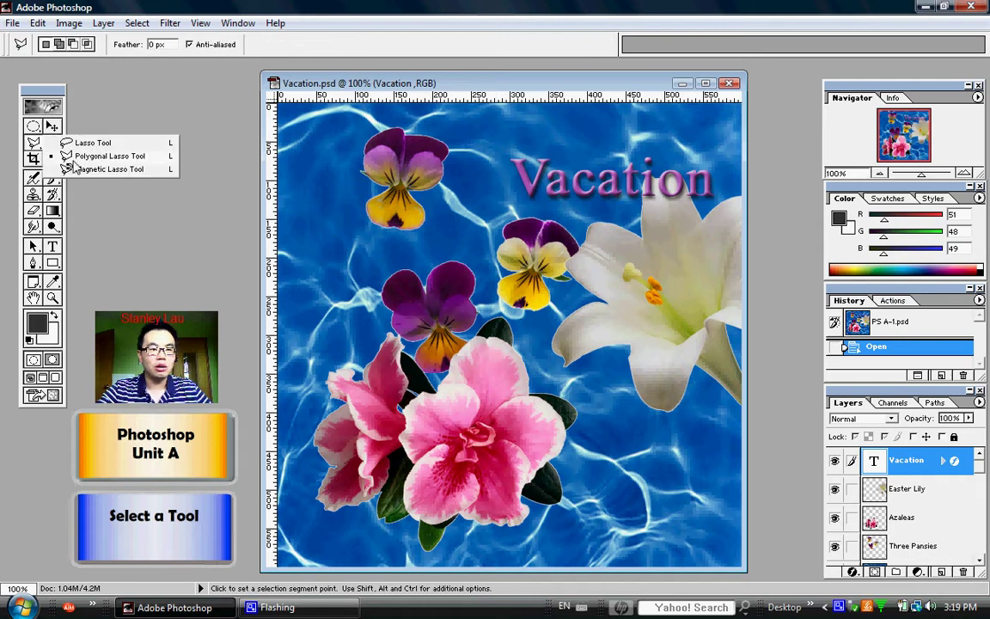
pyautogui.click(94, 169)
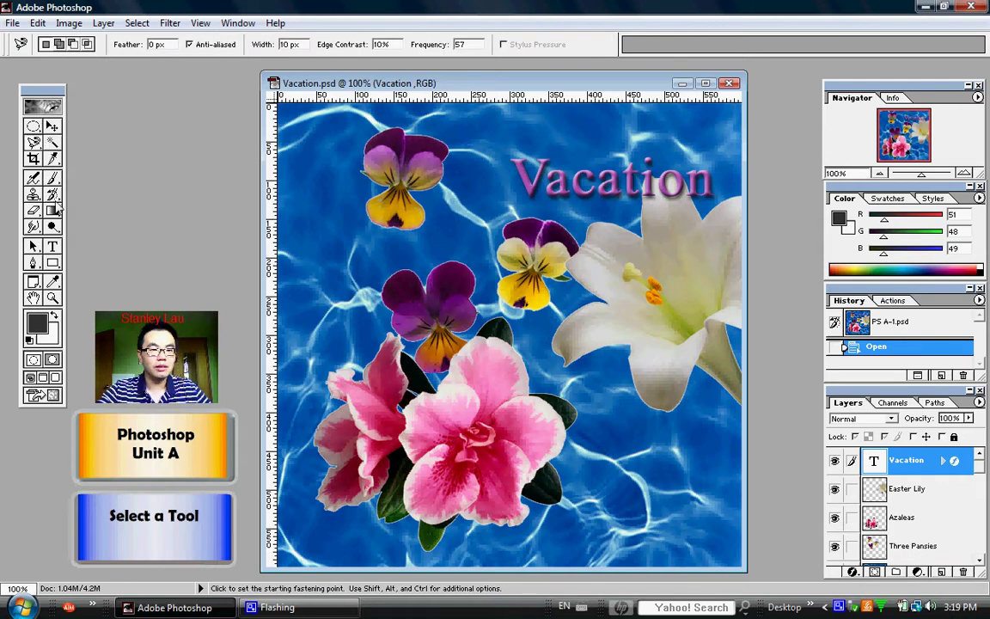
pyautogui.click(56, 195)
pyautogui.click(62, 200)
pyautogui.click(76, 198)
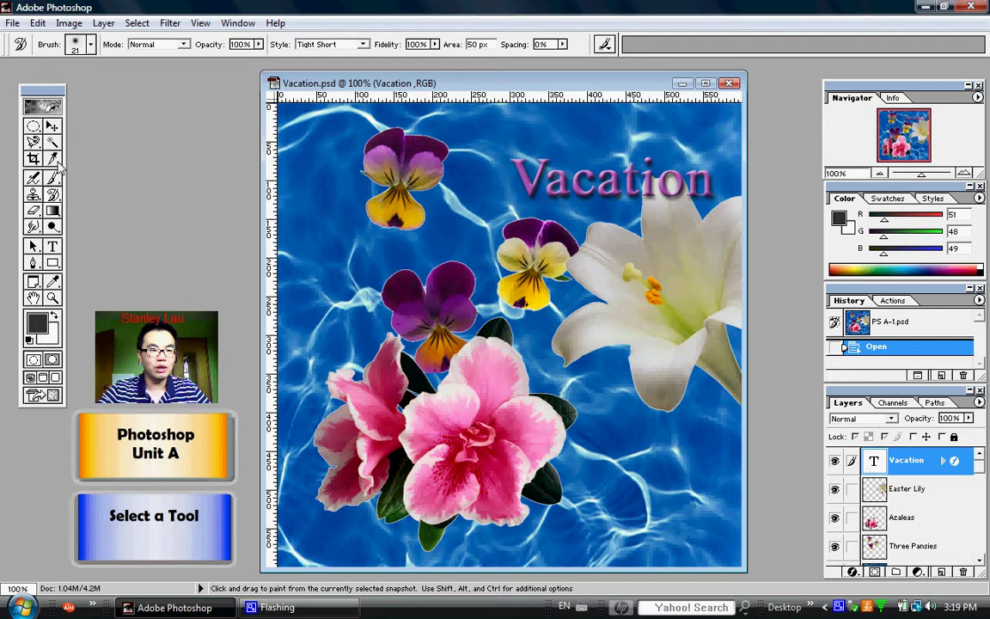
# Pick the Direct Selection tool, then the Eyedropper, from their flyouts
pyautogui.click(33, 246)
pyautogui.click(38, 250)
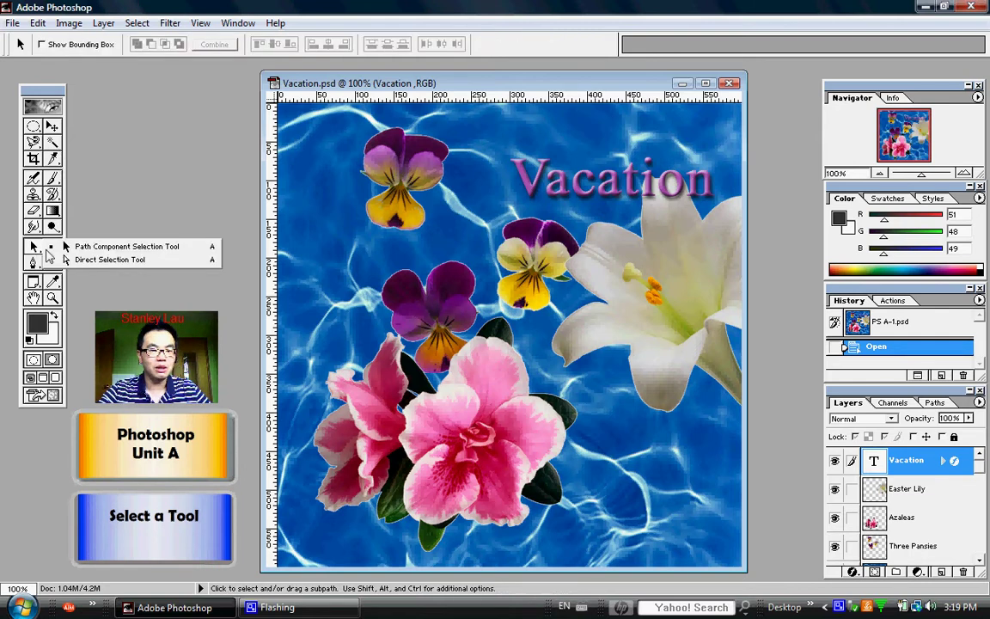
pyautogui.click(67, 259)
pyautogui.click(52, 281)
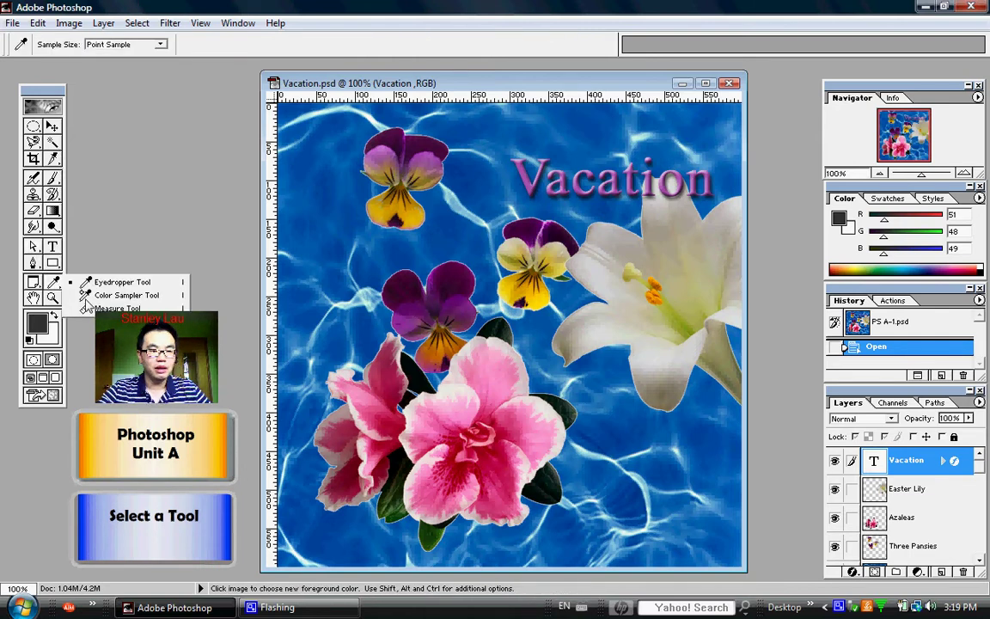
pyautogui.click(79, 280)
# Return to Path Component Selection, then choose the Pattern Stamp Tool from the Clone Stamp flyout
pyautogui.click(33, 246)
pyautogui.click(37, 250)
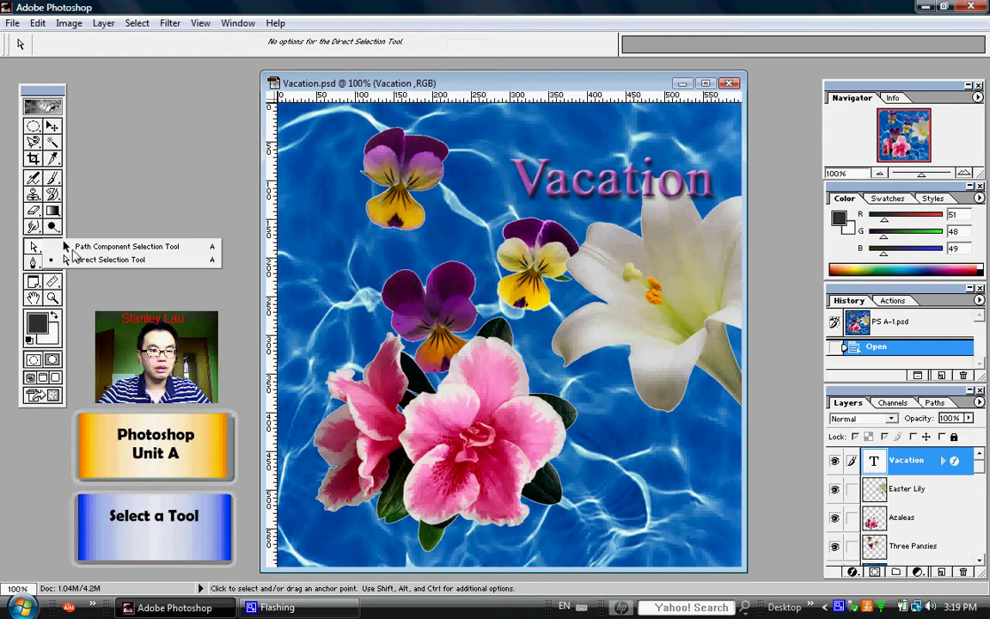
pyautogui.click(86, 247)
pyautogui.click(33, 194)
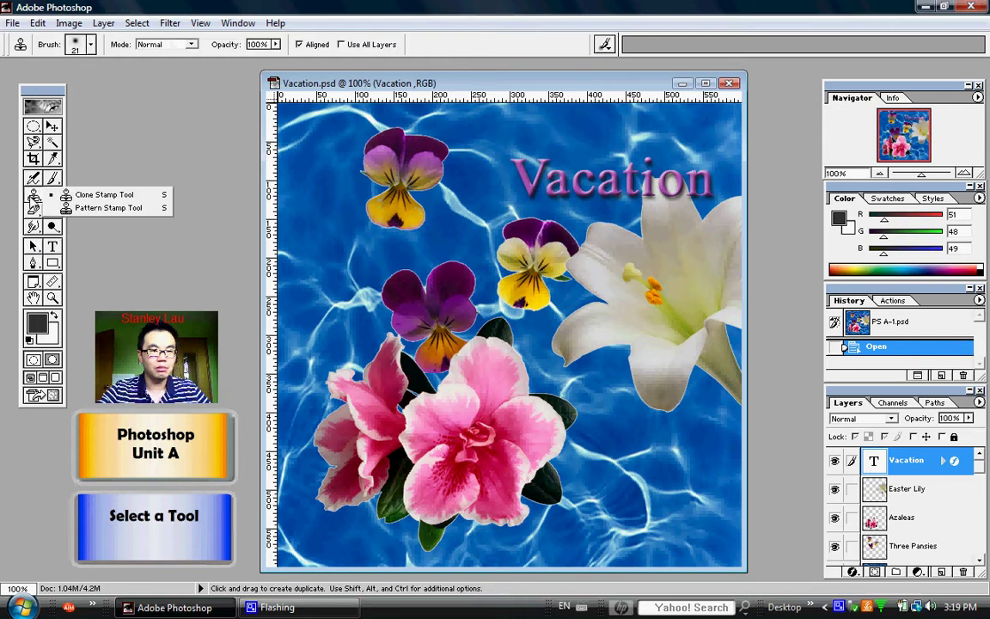
pyautogui.click(81, 211)
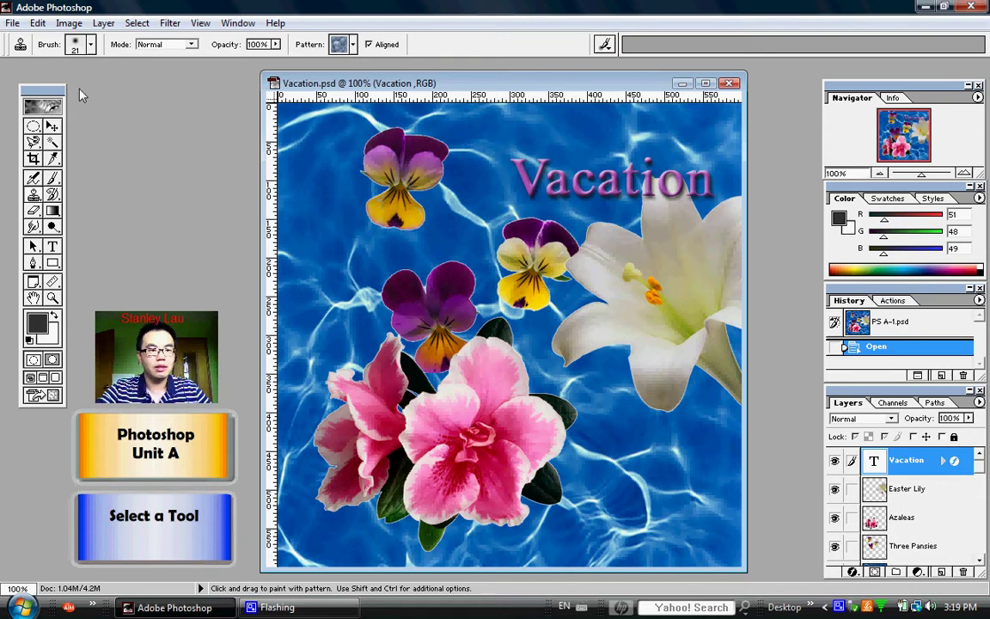
# In Edit > Preferences > General, reposition the dialog and confirm Reset All Tools
pyautogui.click(38, 23)
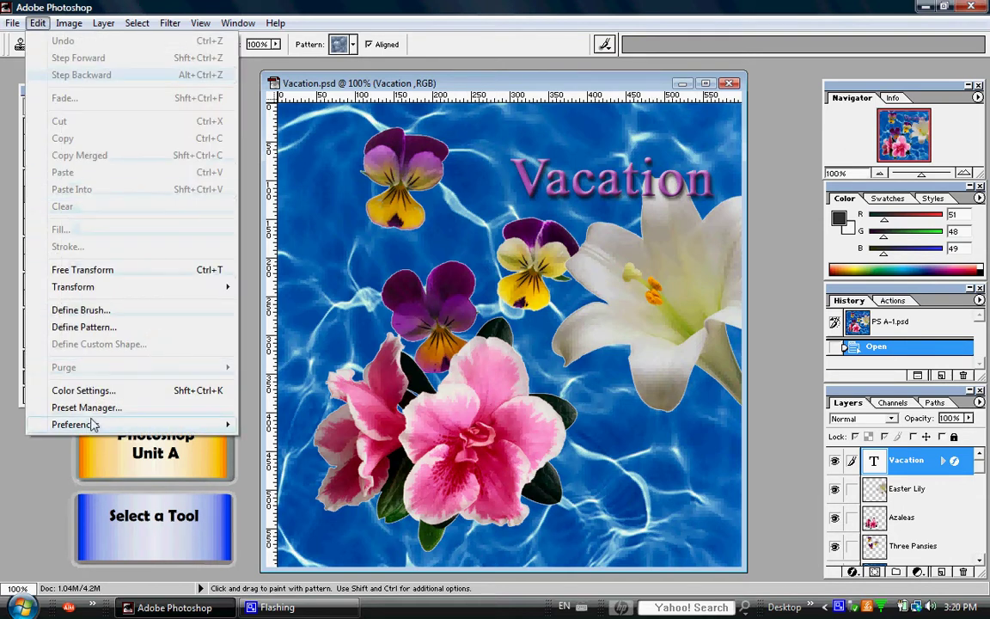
pyautogui.moveTo(92, 427)
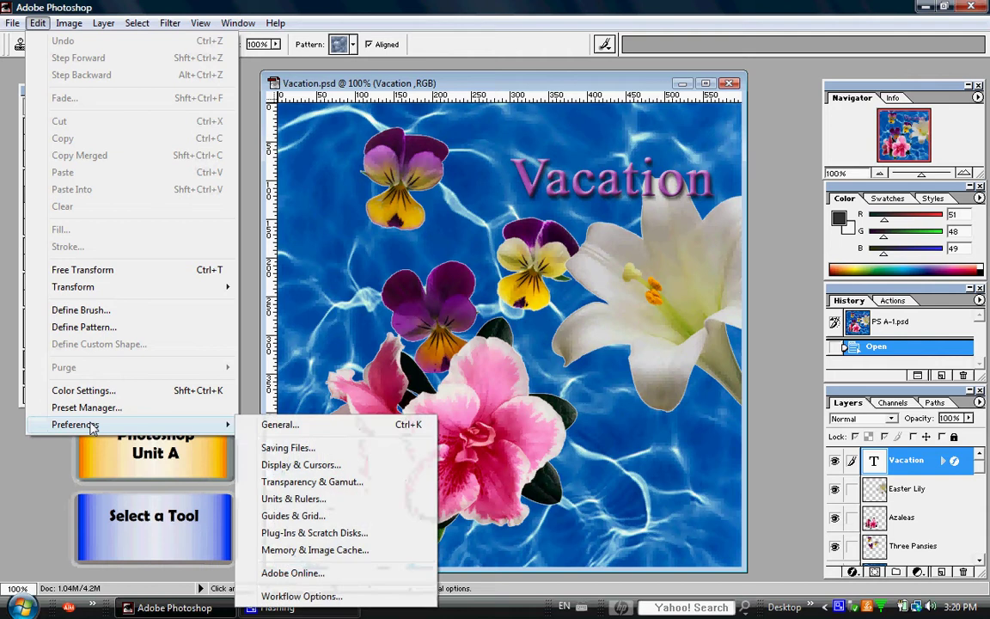
pyautogui.click(269, 426)
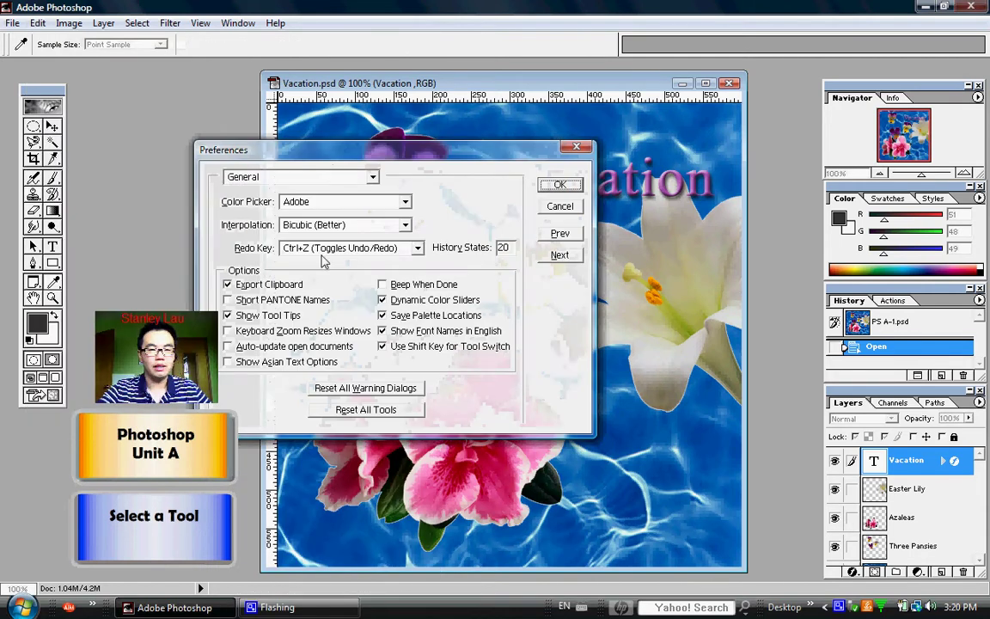
pyautogui.moveTo(343, 155); pyautogui.dragTo(457, 133)
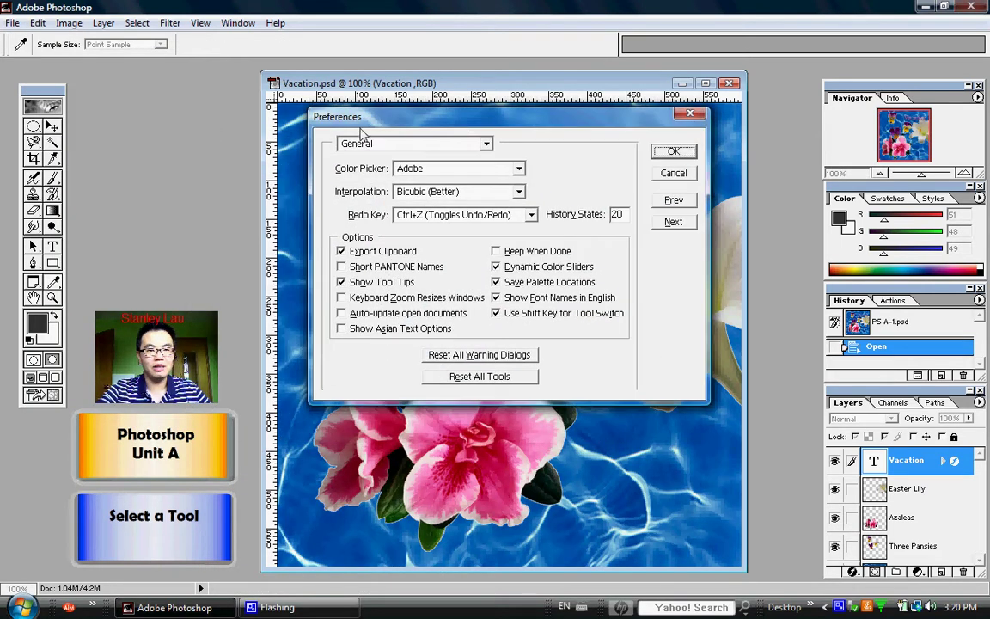
pyautogui.moveTo(400, 113); pyautogui.dragTo(384, 116)
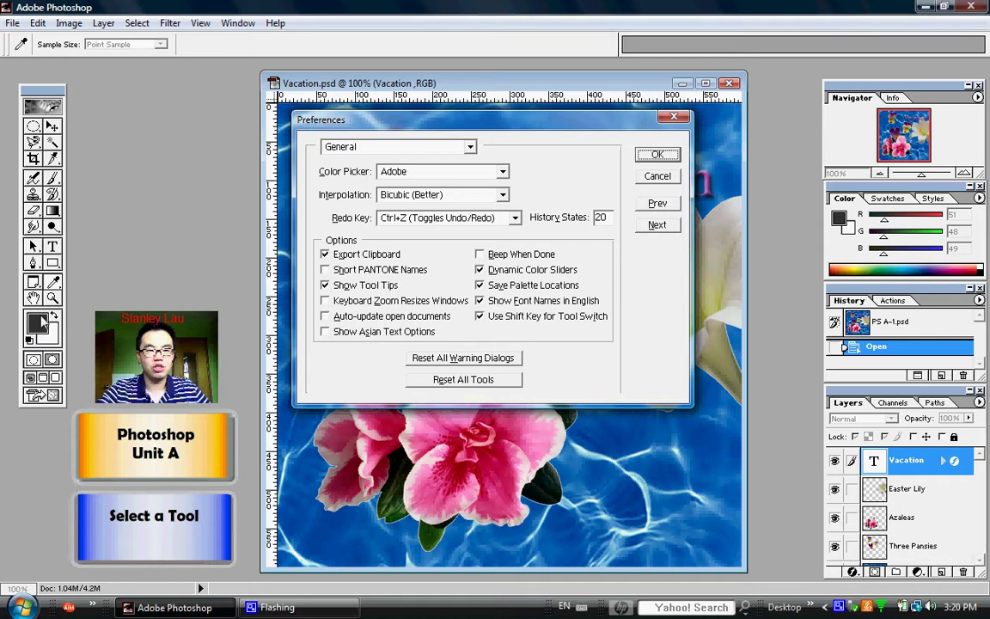
pyautogui.click(453, 380)
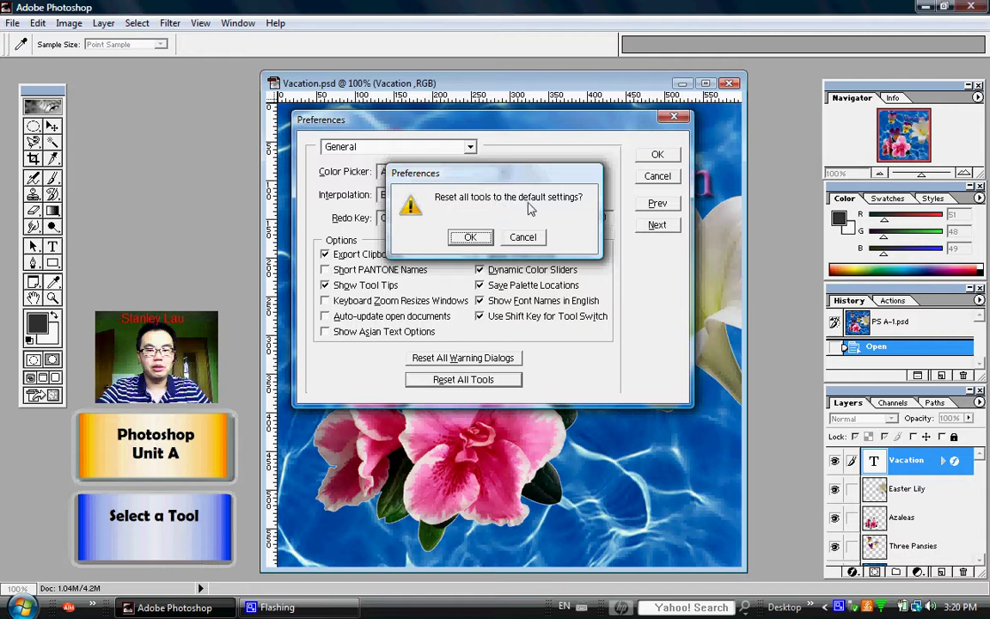
pyautogui.click(471, 238)
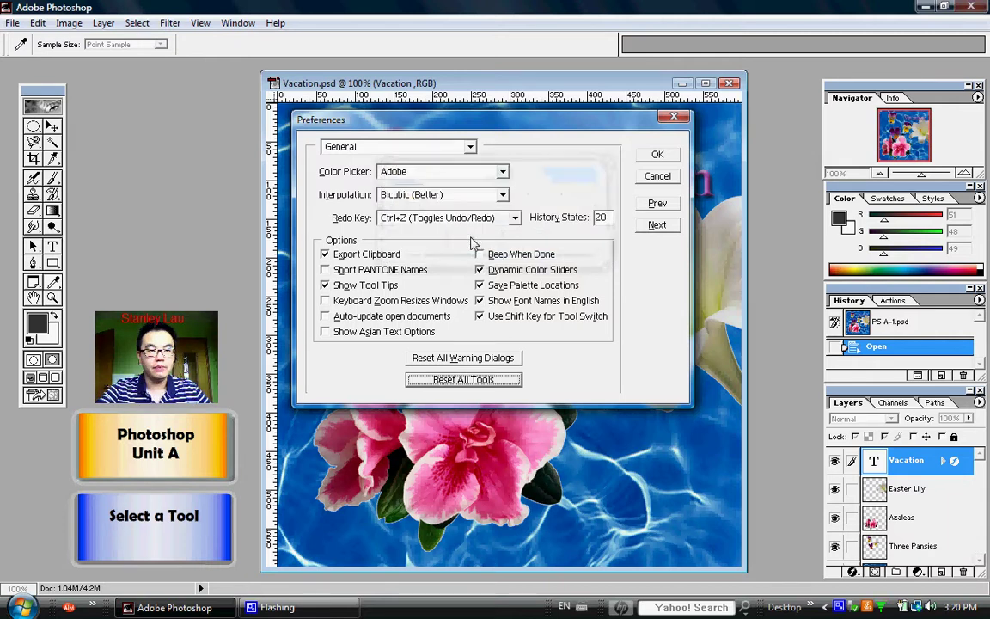
# Close the Preferences dialog with OK and move the toolbox slightly higher
pyautogui.click(653, 157)
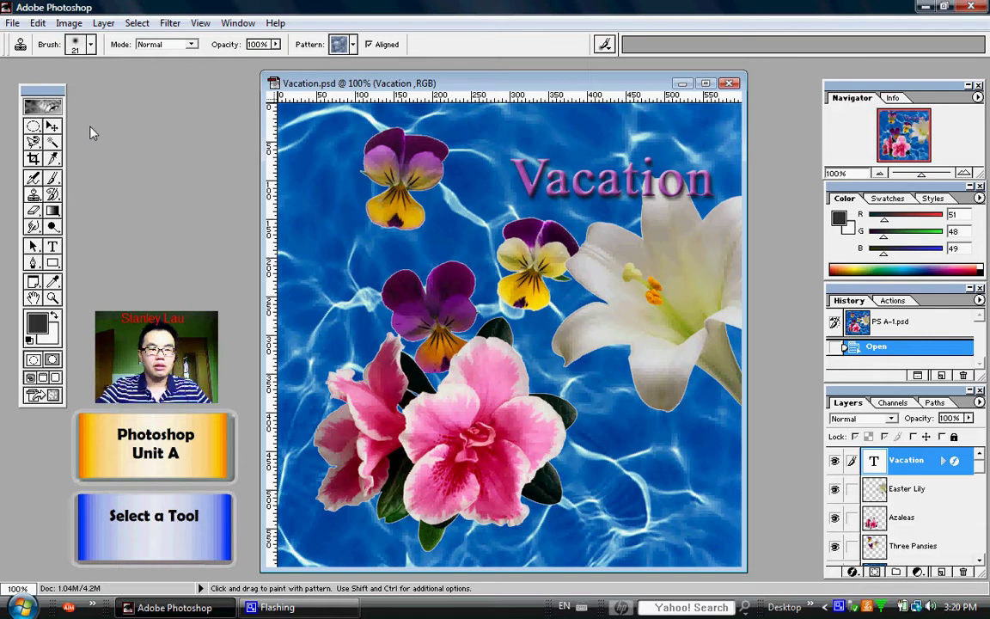
pyautogui.moveTo(43, 89); pyautogui.dragTo(23, 86)
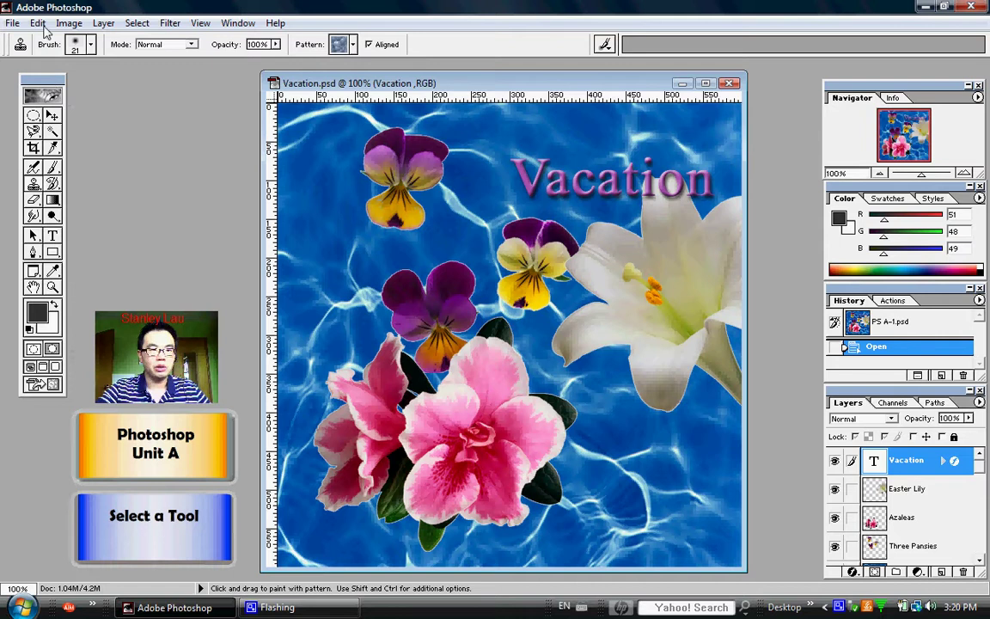